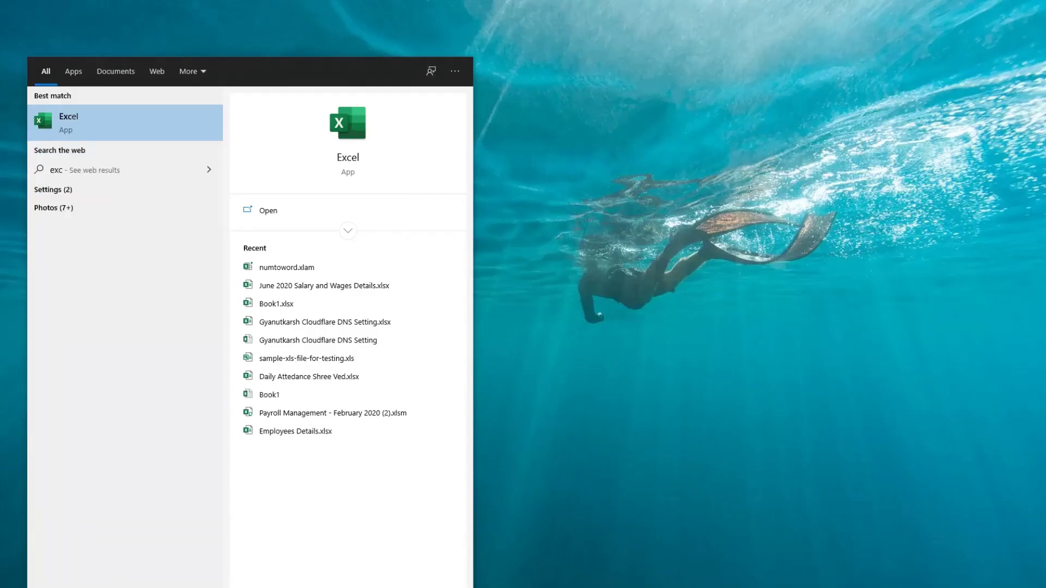
# Launch Excel from the Windows Search results.
pyautogui.click(113, 109)
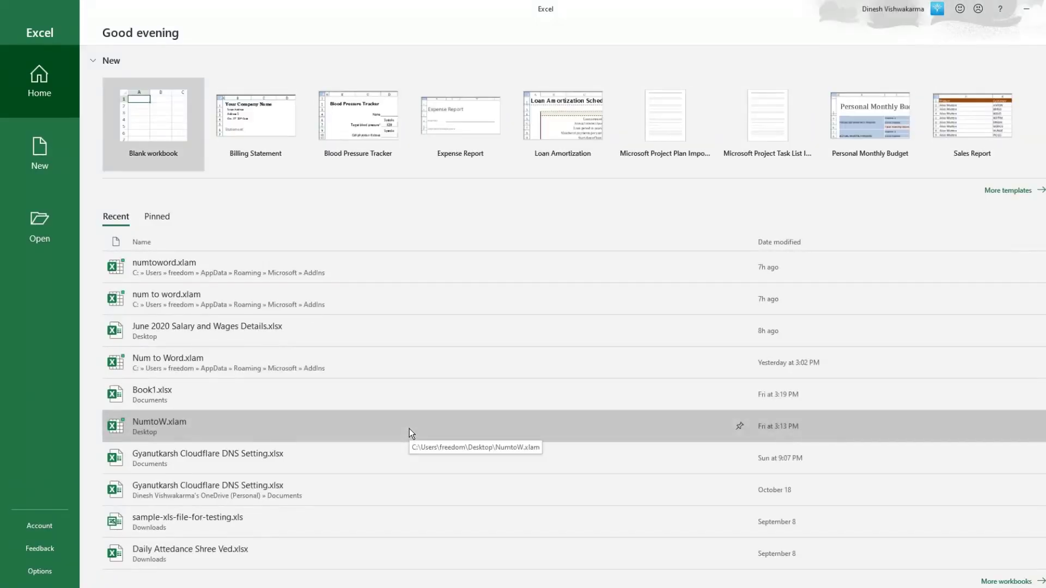
# Create a blank workbook, show the Developer tab, and open the Visual Basic editor with Alt+F11.
pyautogui.click(148, 128)
pyautogui.click(571, 323)
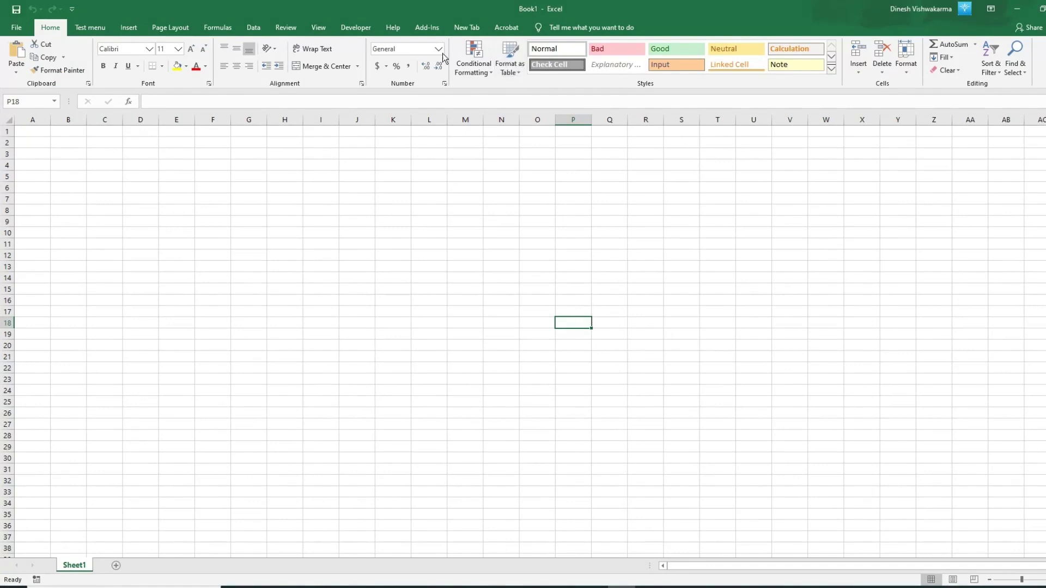
pyautogui.click(360, 27)
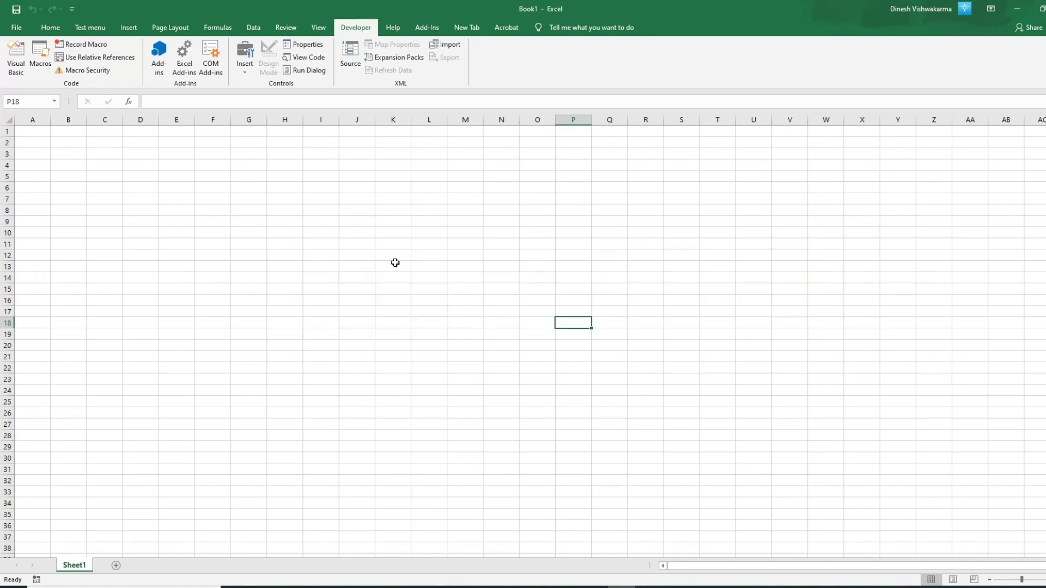
pyautogui.hotkey('alt', 'F11')
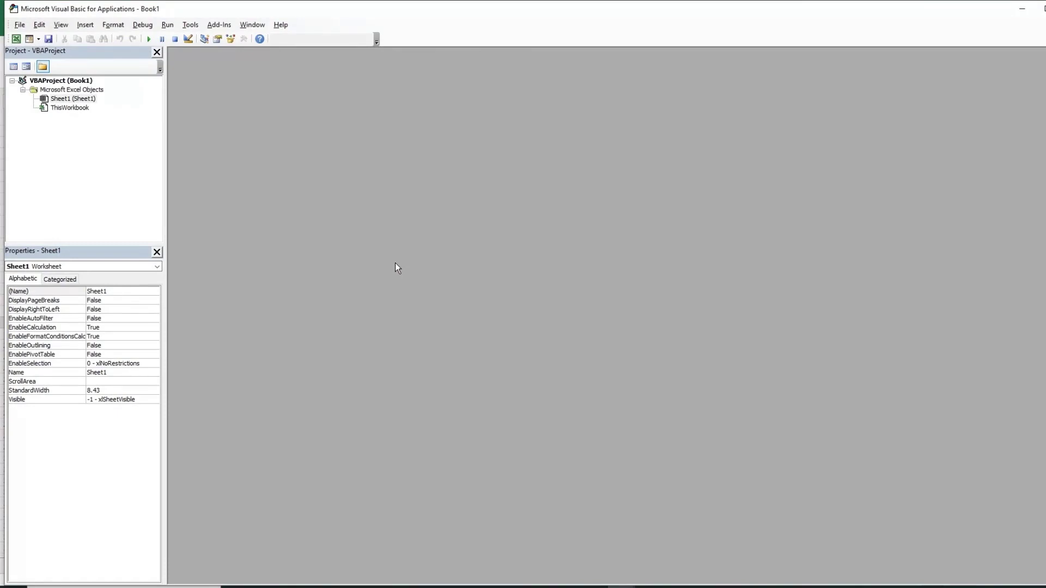
# Insert an empty Module1 into the Book1 project, then focus the CINR code in Notepad.
pyautogui.click(59, 99)
pyautogui.rightClick(58, 100)
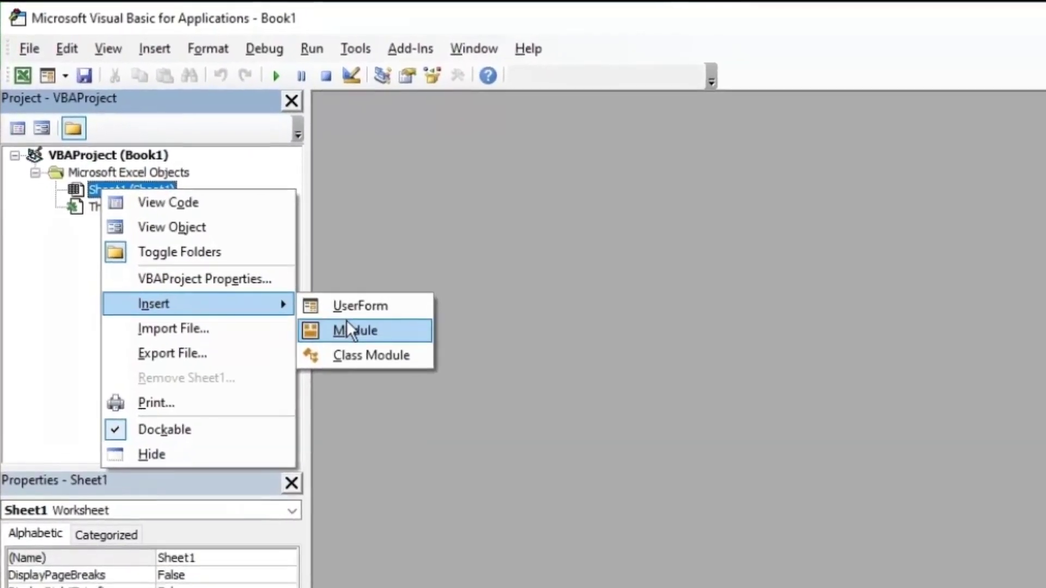
pyautogui.click(343, 313)
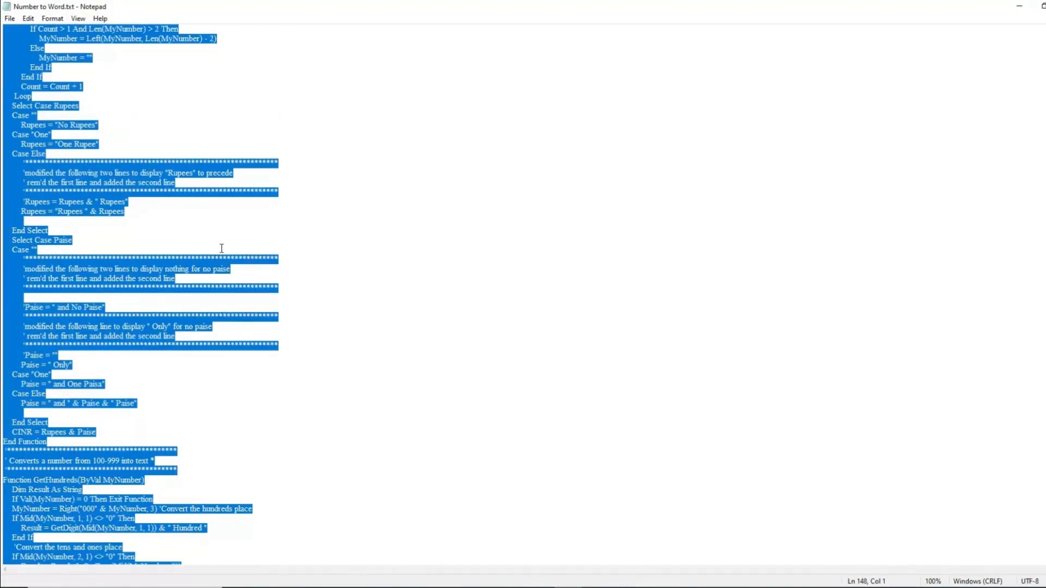
pyautogui.scroll(10, 221, 249)
pyautogui.click(181, 139)
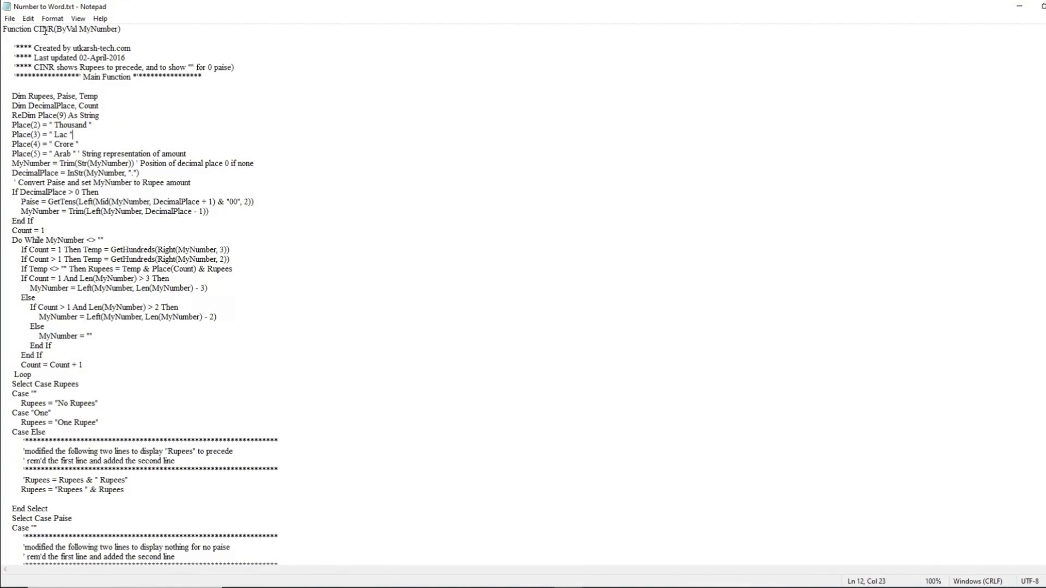
# Copy all the CINR code from Number to Word.txt and paste it into Module1.
pyautogui.moveTo(33, 30); pyautogui.dragTo(55, 30)
pyautogui.scroll(-20, 69, 82)
pyautogui.click(140, 59)
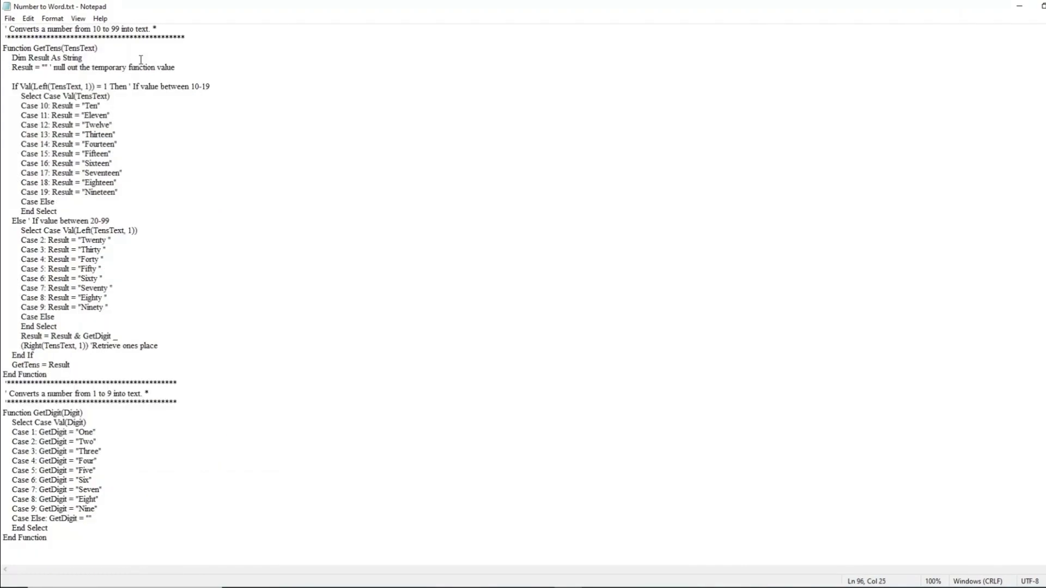
pyautogui.scroll(10, 140, 59)
pyautogui.scroll(18, 141, 59)
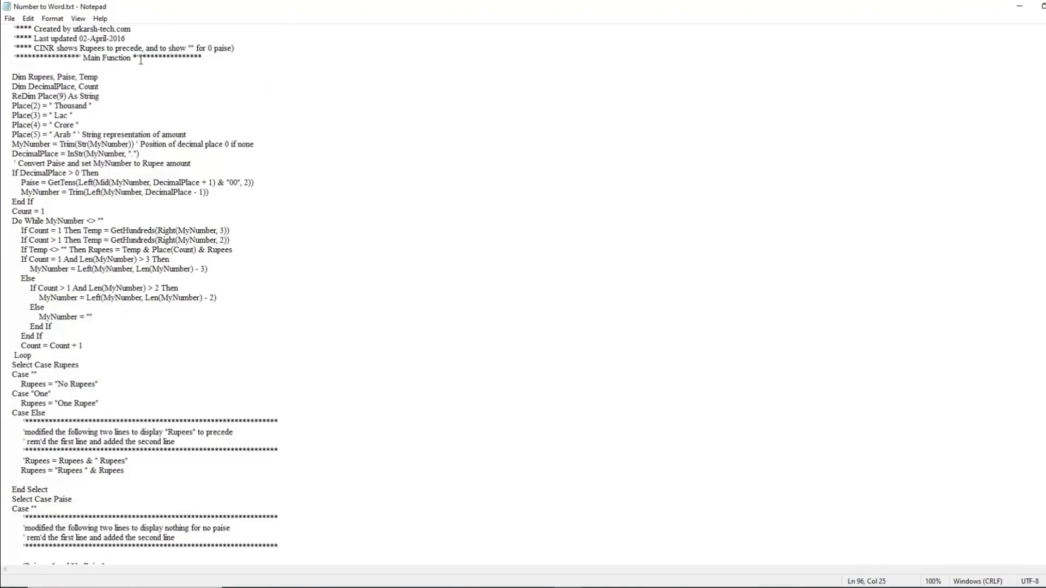
pyautogui.hotkey('ctrl', 'a')
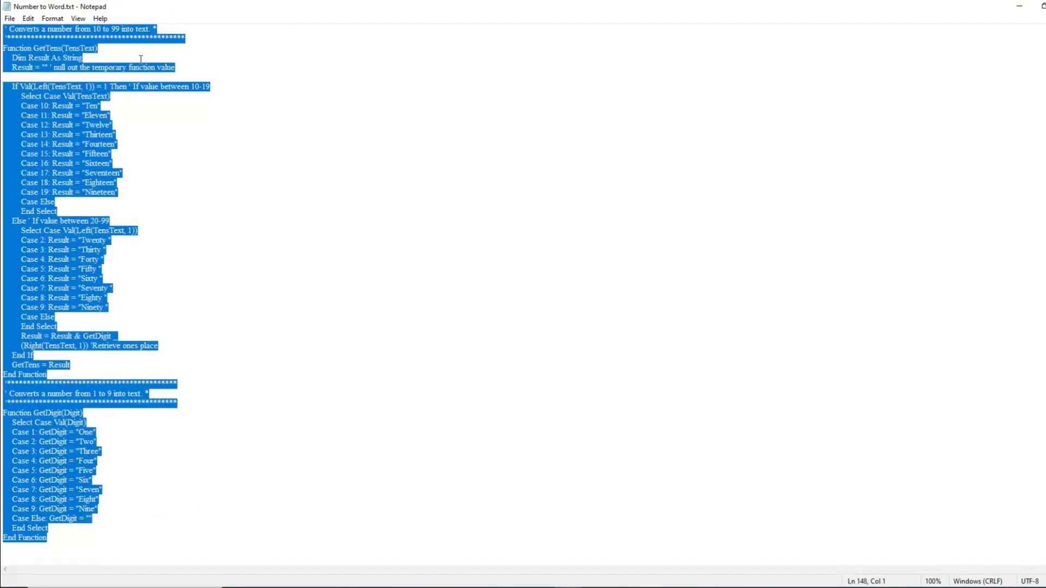
pyautogui.hotkey('ctrl', 'c')
pyautogui.hotkey('alt', 'Tab')
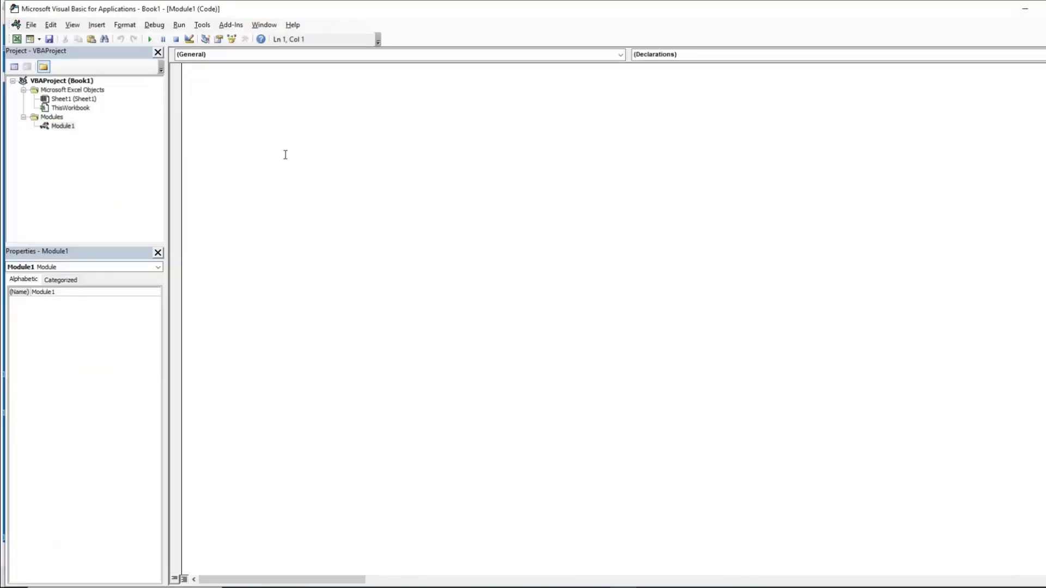
pyautogui.hotkey('ctrl', 'v')
# Bring up the Save As dialog for Book1 from the VBA editor's File menu.
pyautogui.scroll(7, 283, 153)
pyautogui.scroll(3, 315, 174)
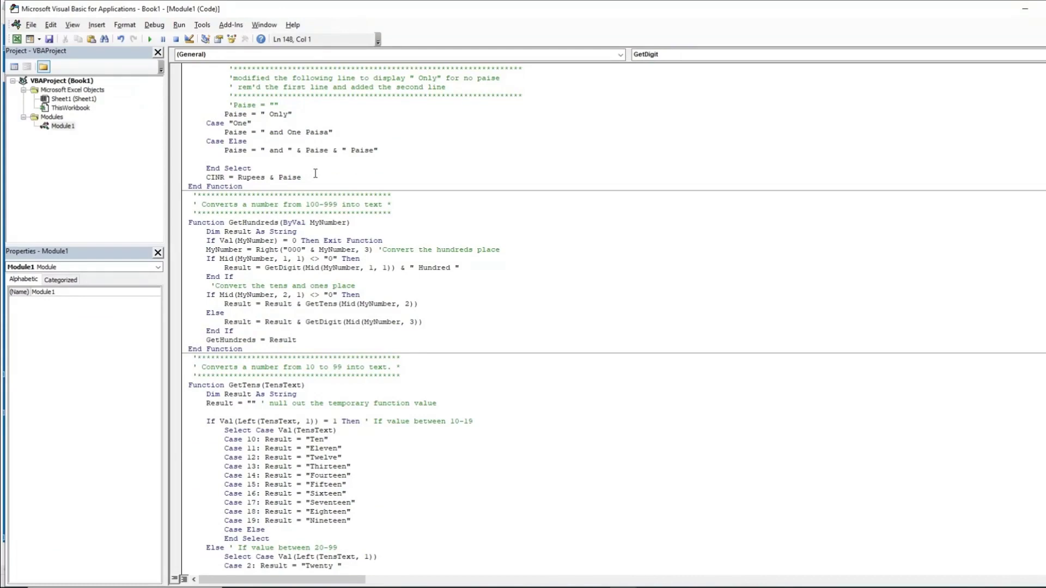
pyautogui.click(31, 25)
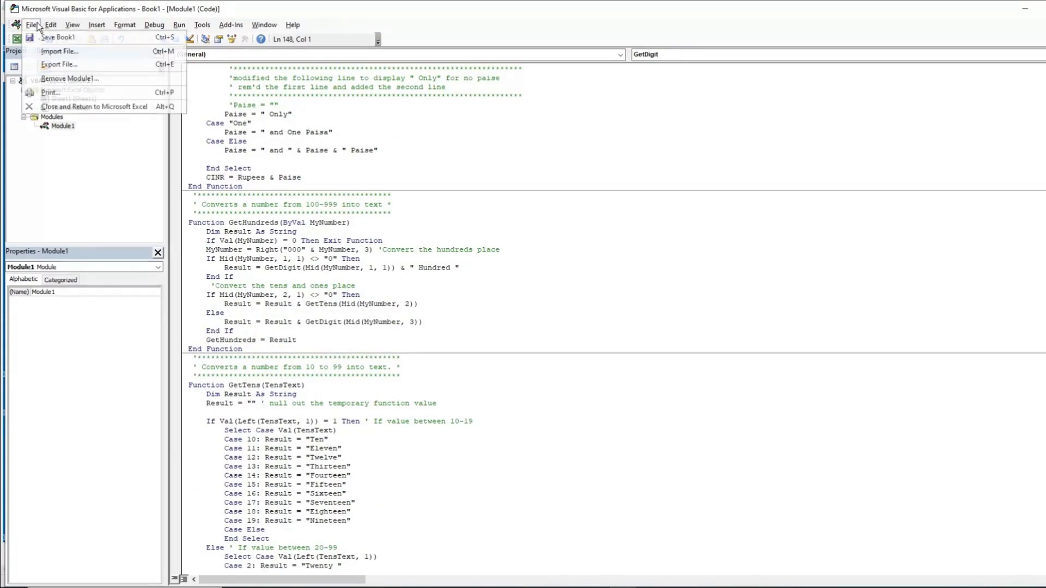
pyautogui.click(58, 37)
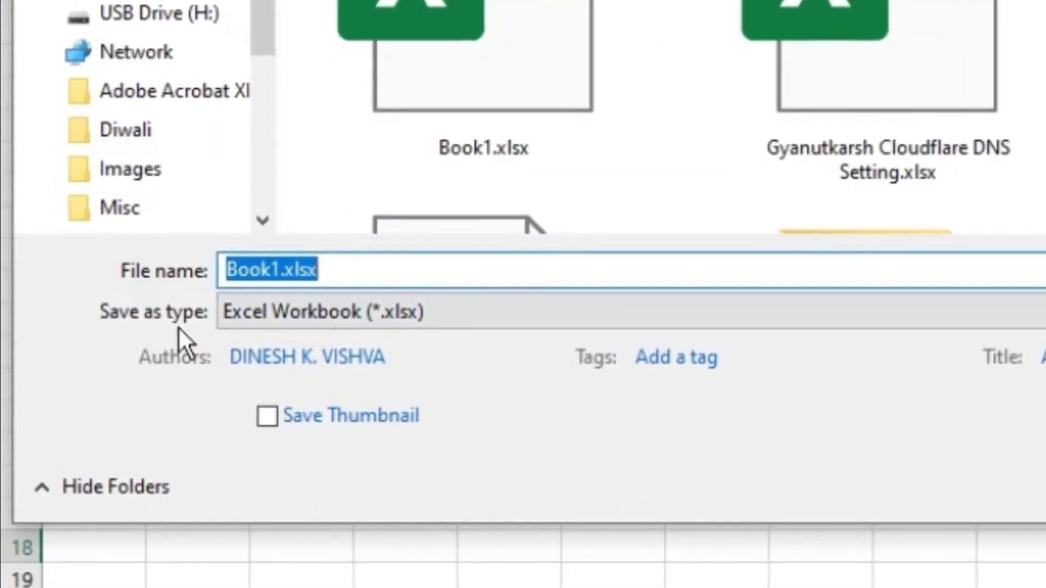
pyautogui.click(273, 311)
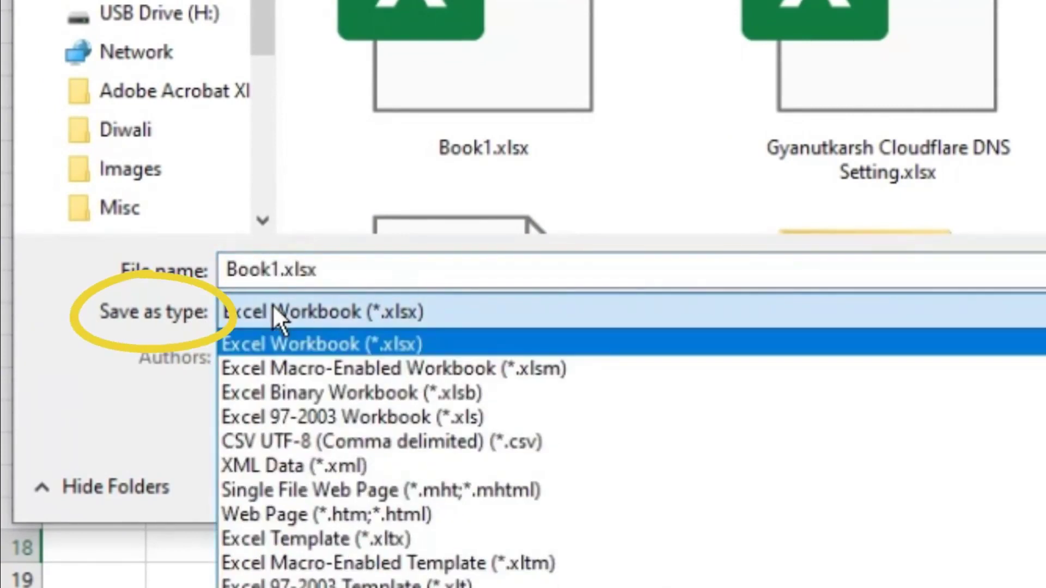
pyautogui.click(282, 307)
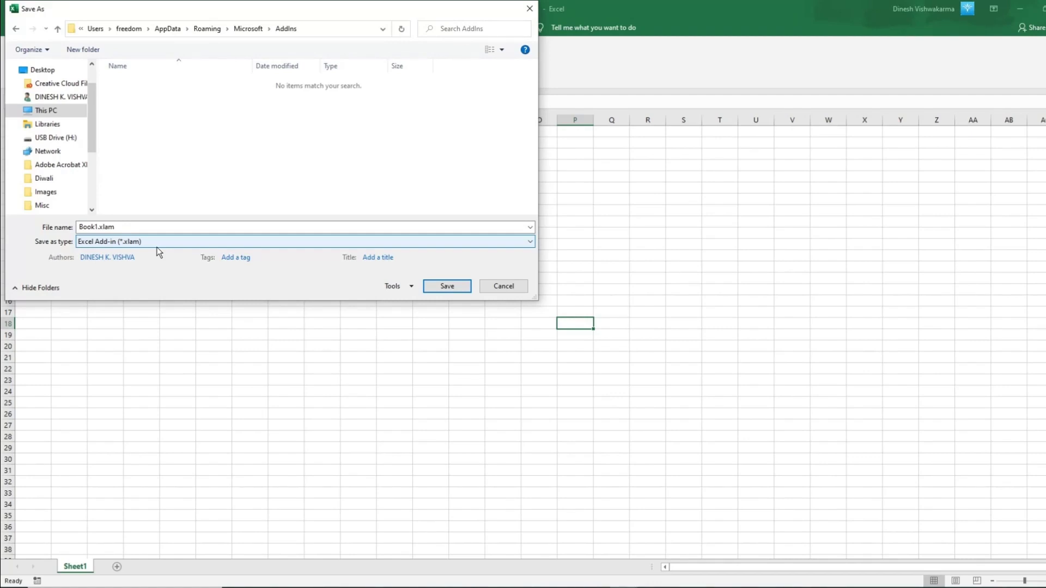
pyautogui.click(139, 227)
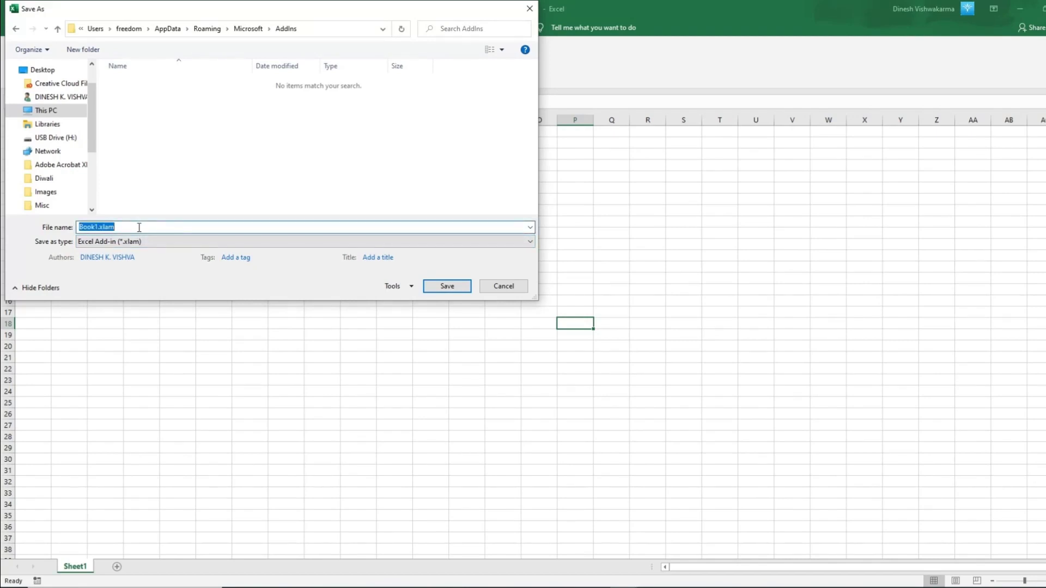
pyautogui.write('num')
pyautogui.write('towo')
pyautogui.write('rd')
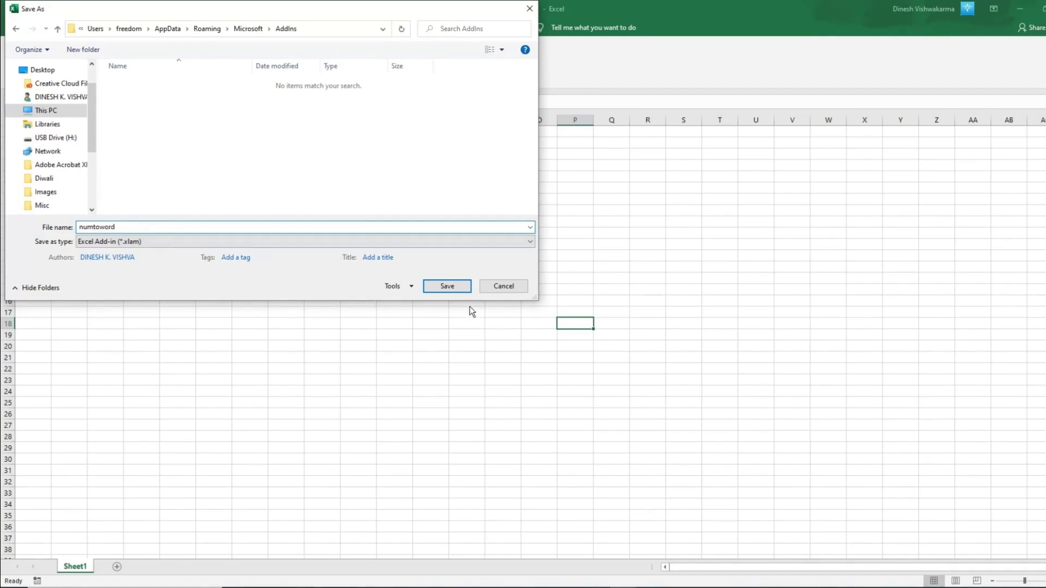
pyautogui.click(441, 287)
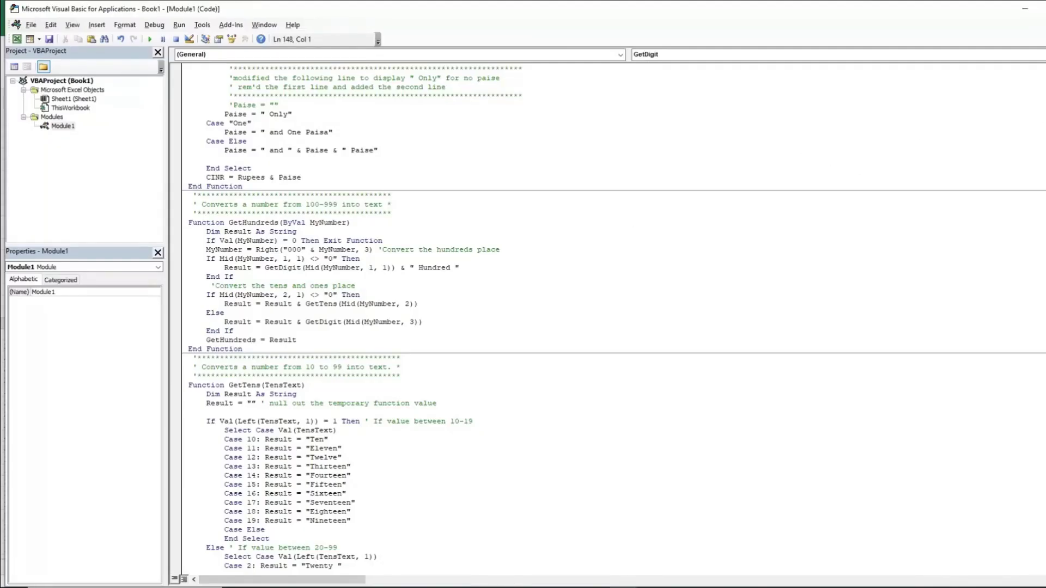
pyautogui.hotkey('alt', 'F11')
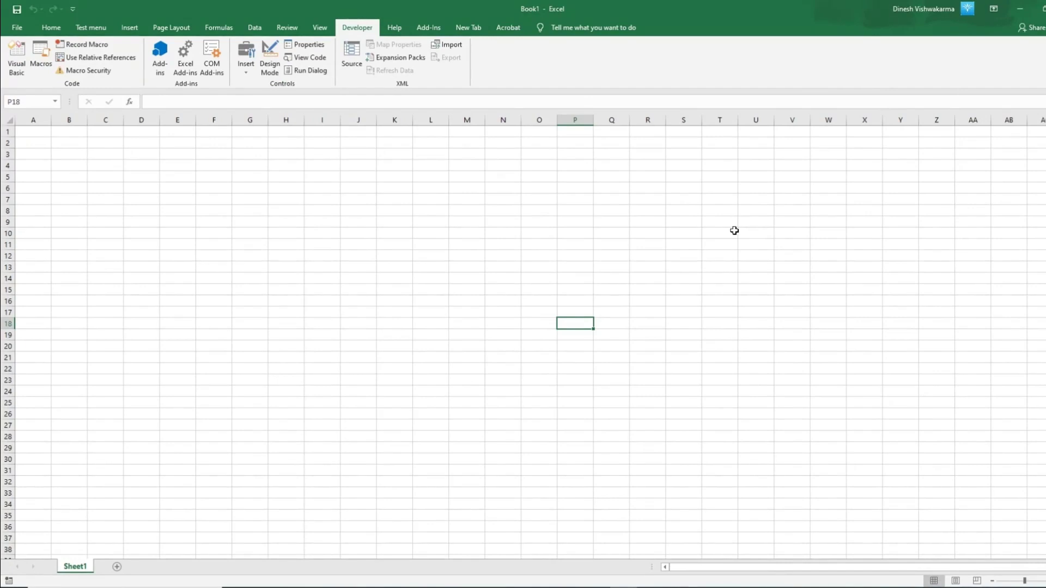
# Go to File > Options > Add-ins and open the Excel Add-ins manager.
pyautogui.click(16, 28)
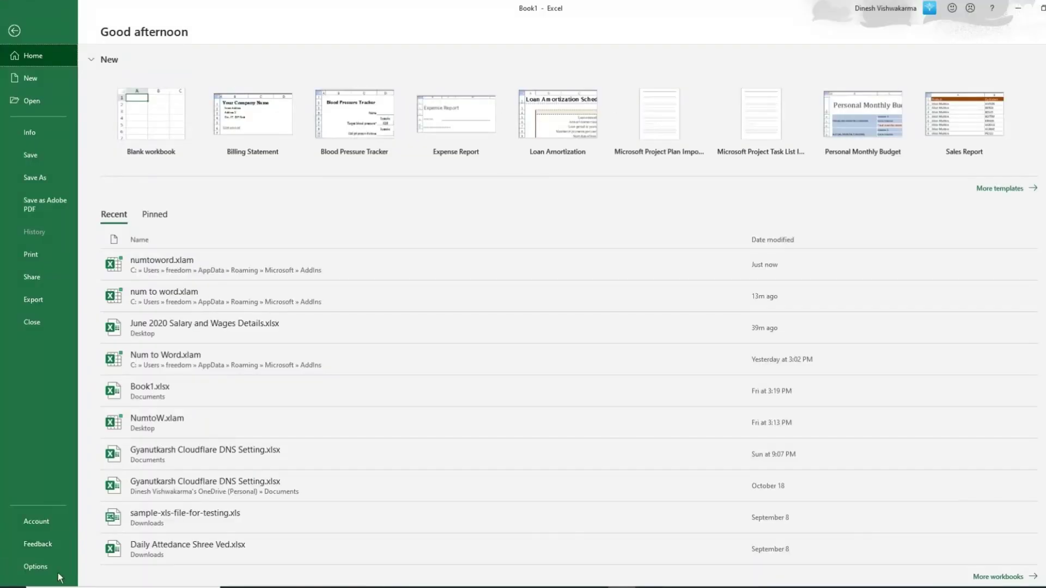
pyautogui.click(59, 575)
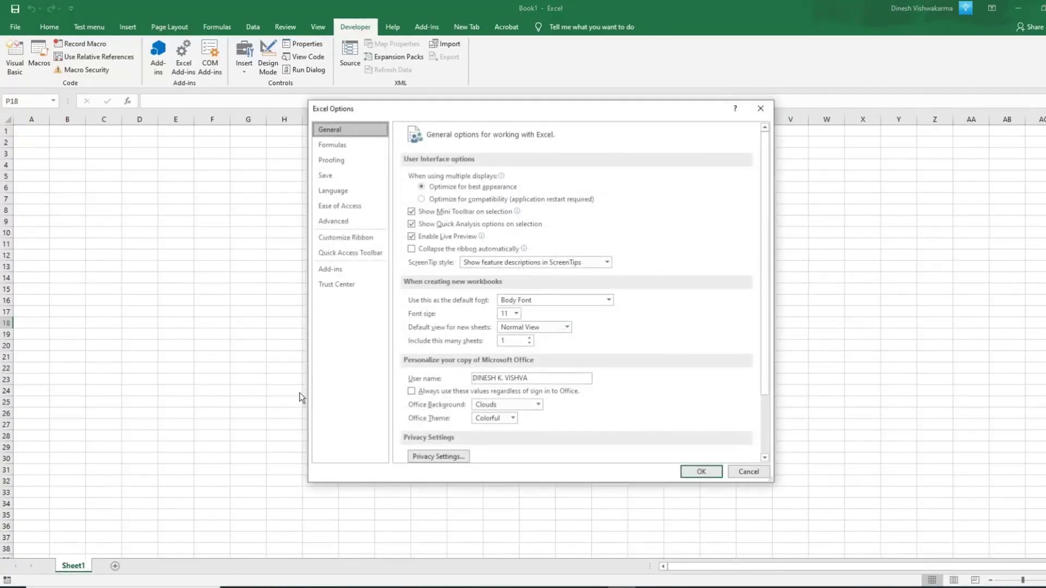
pyautogui.click(329, 270)
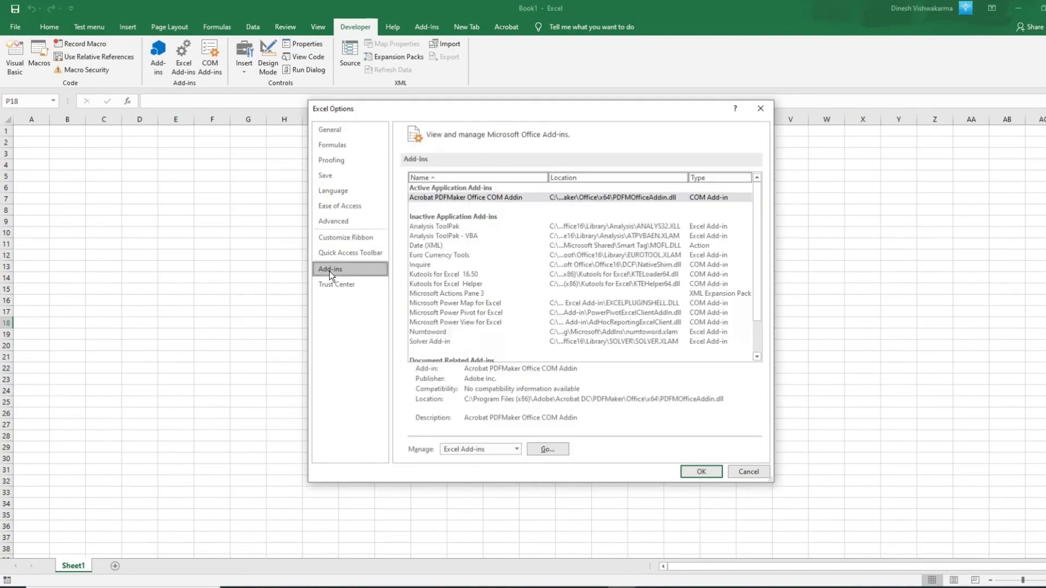
pyautogui.click(541, 450)
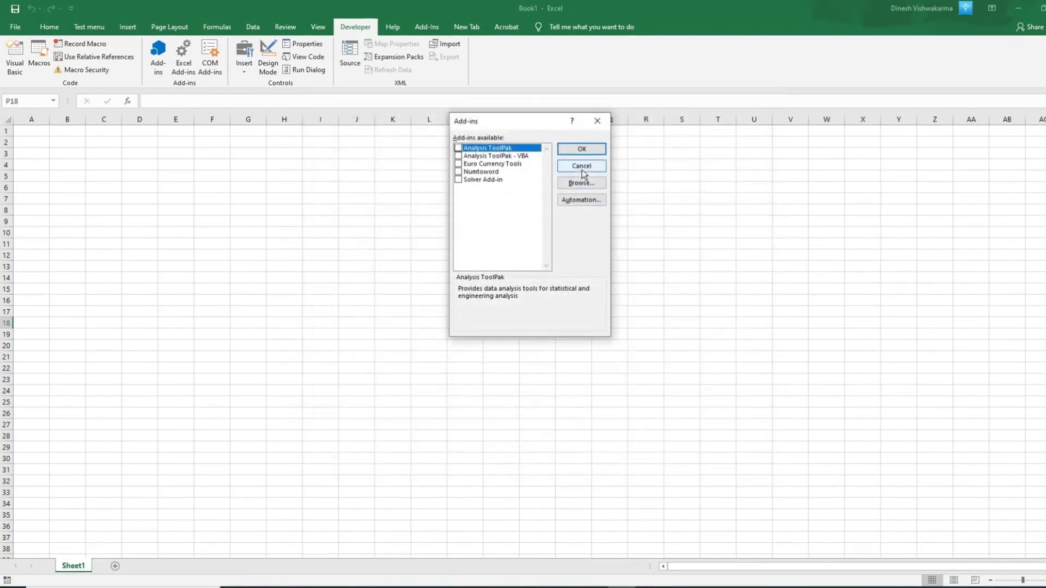
# Browse to numtoword.xlam, confirm replacing it, enable Numtoword, and select cell N13.
pyautogui.click(582, 182)
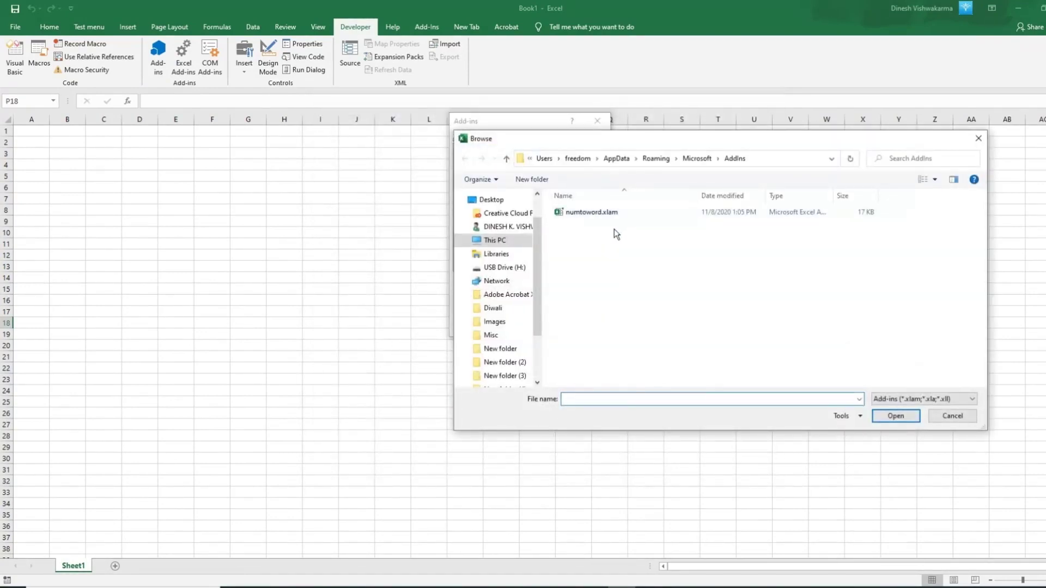
pyautogui.click(590, 216)
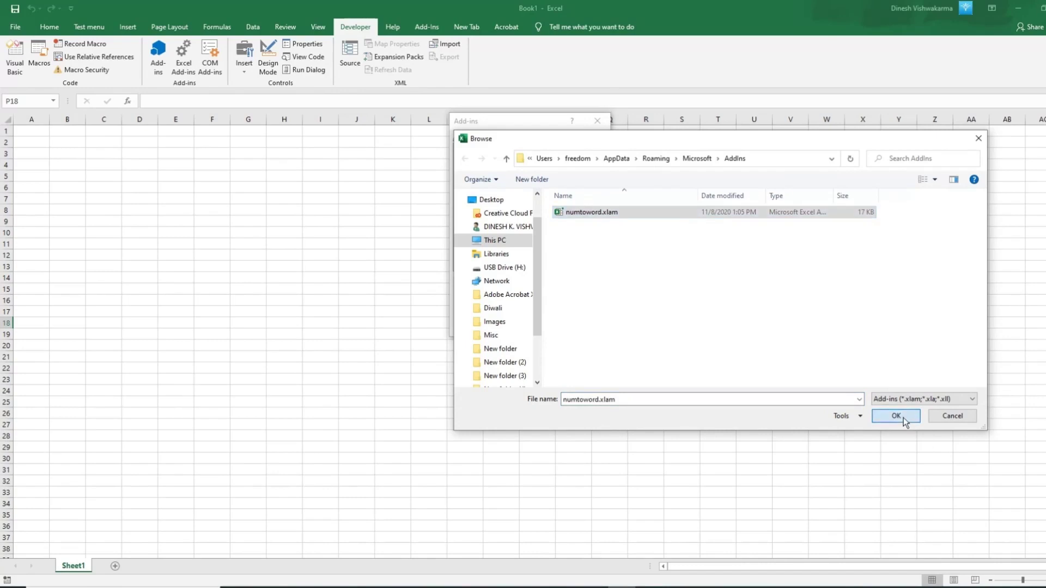
pyautogui.click(899, 416)
pyautogui.click(502, 328)
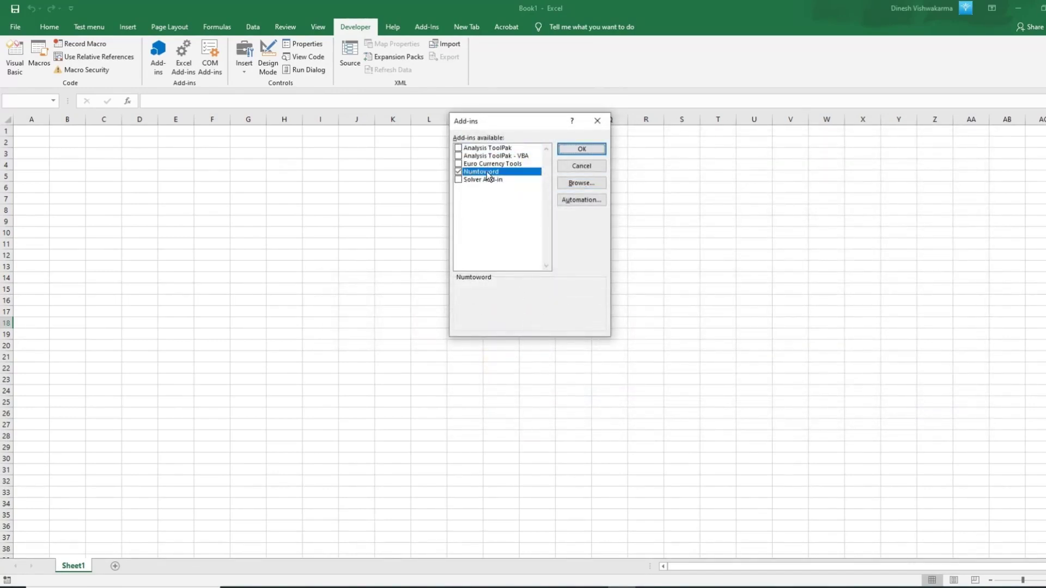
pyautogui.click(576, 150)
pyautogui.click(493, 268)
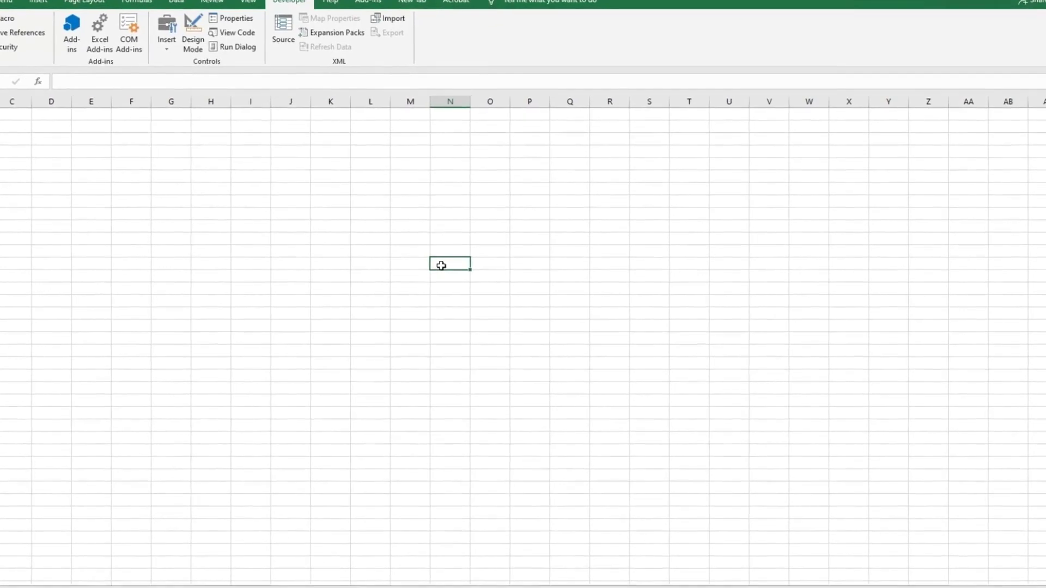
# Enter 454644 in N13 and move to cell P13.
pyautogui.write('45464')
pyautogui.write('4')
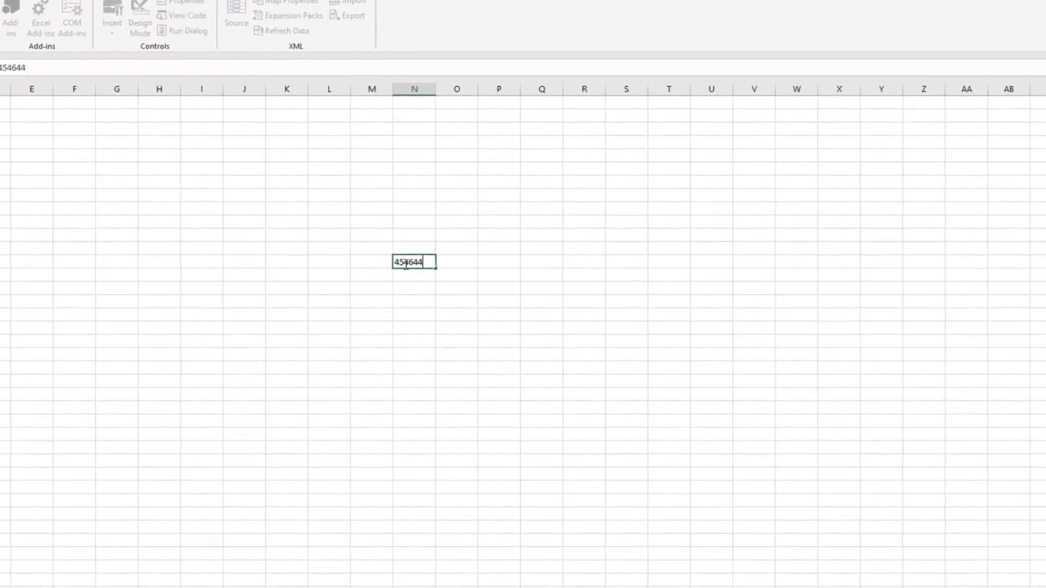
pyautogui.press('Return')
pyautogui.press('Up')
pyautogui.press('Right')
pyautogui.press('Right')
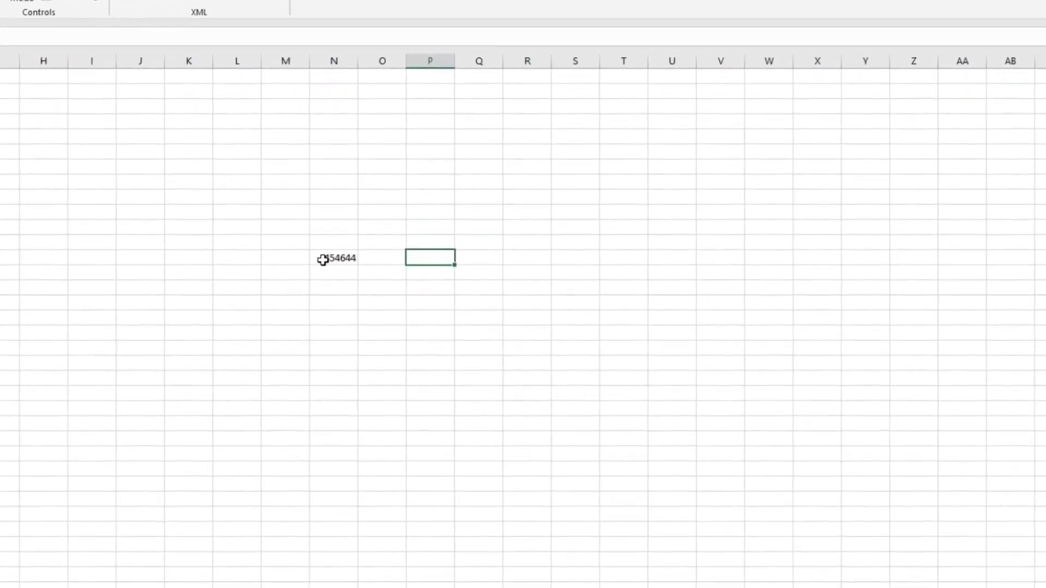
# Enter =CINR(N13) in P13 and AutoFit the column to show the rupees words.
pyautogui.write('=')
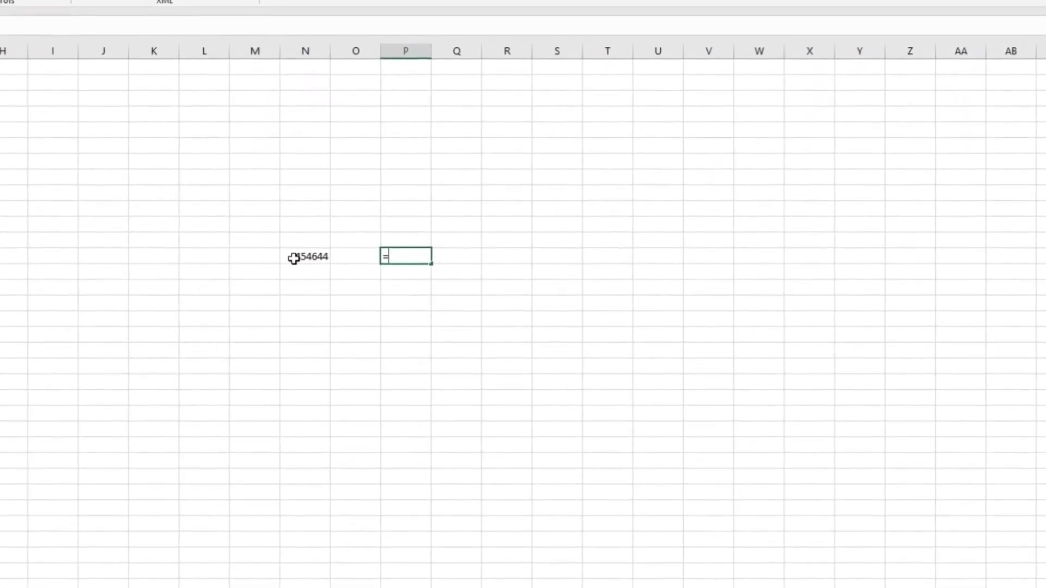
pyautogui.write('ci')
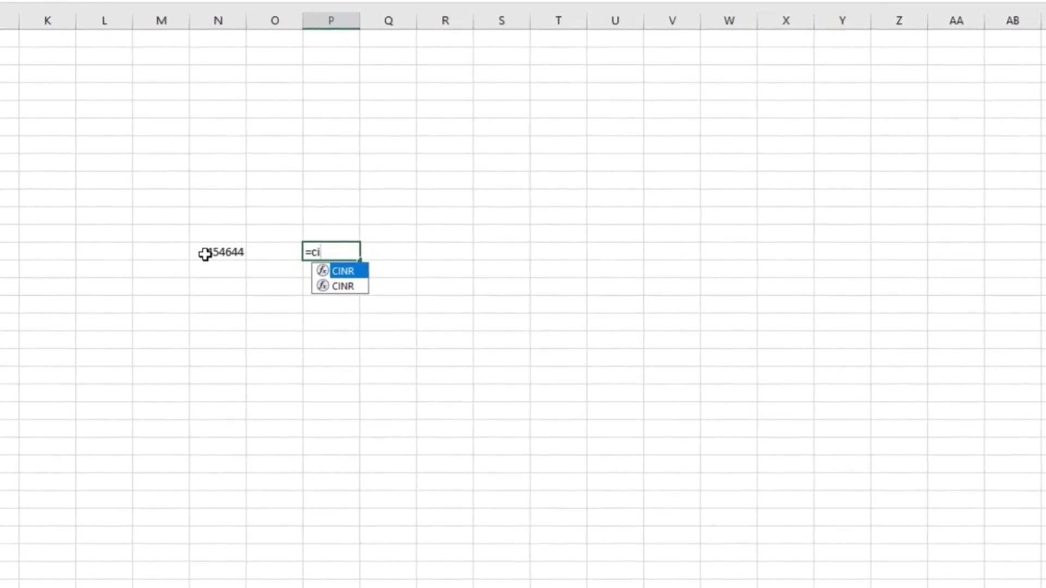
pyautogui.press('Tab')
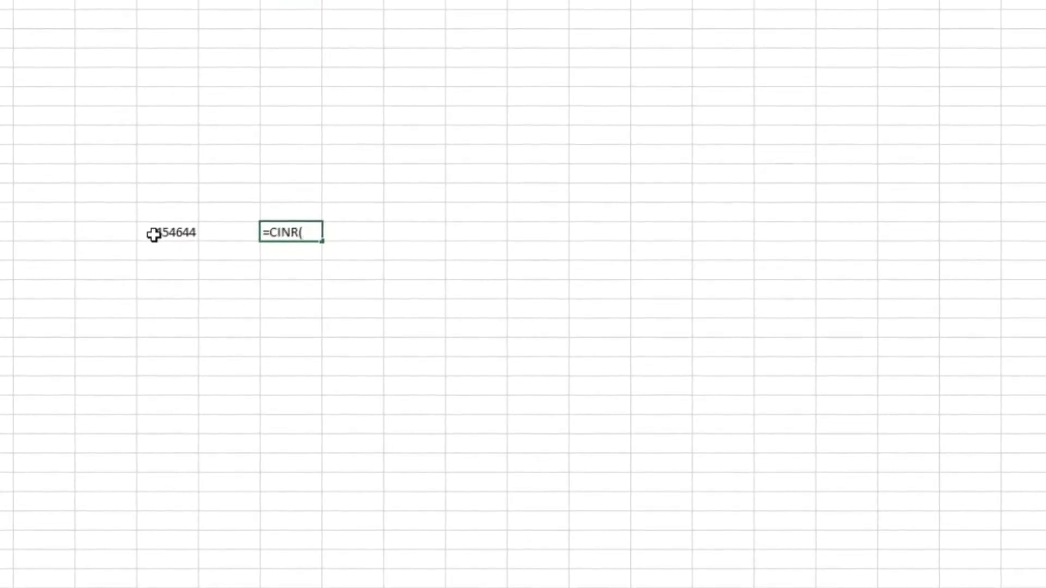
pyautogui.click(151, 232)
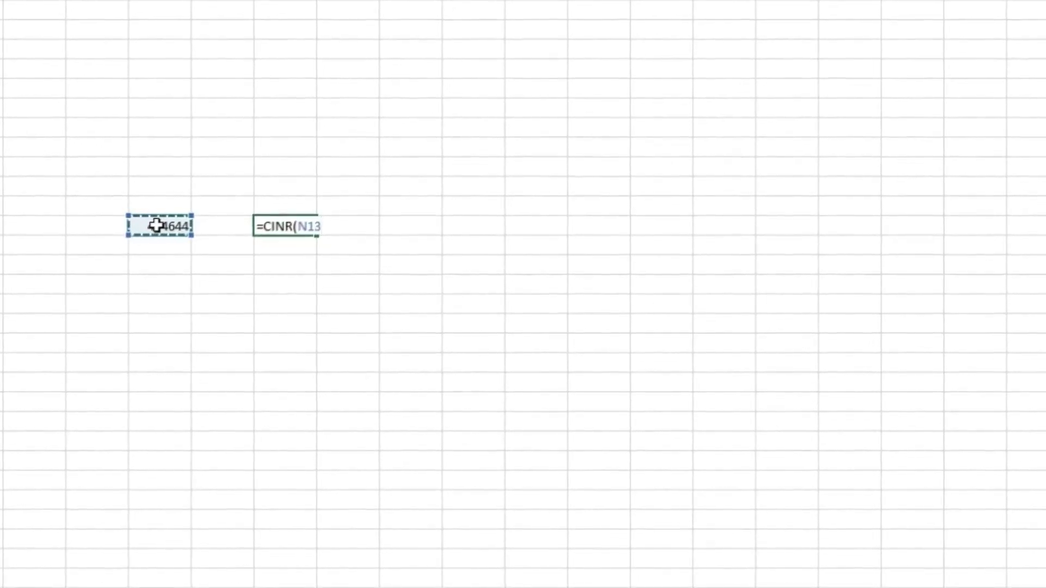
pyautogui.write(')')
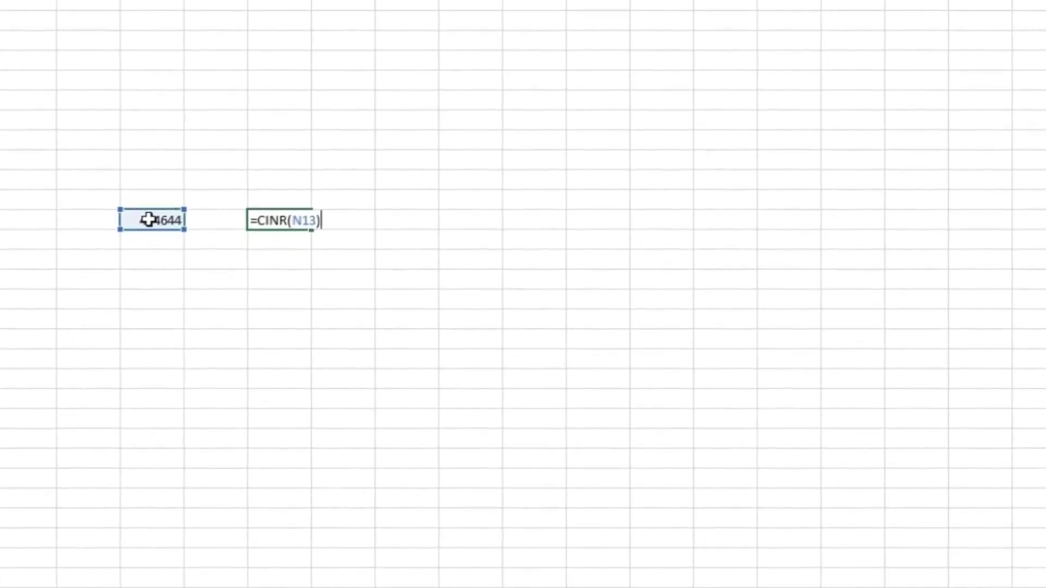
pyautogui.press('Return')
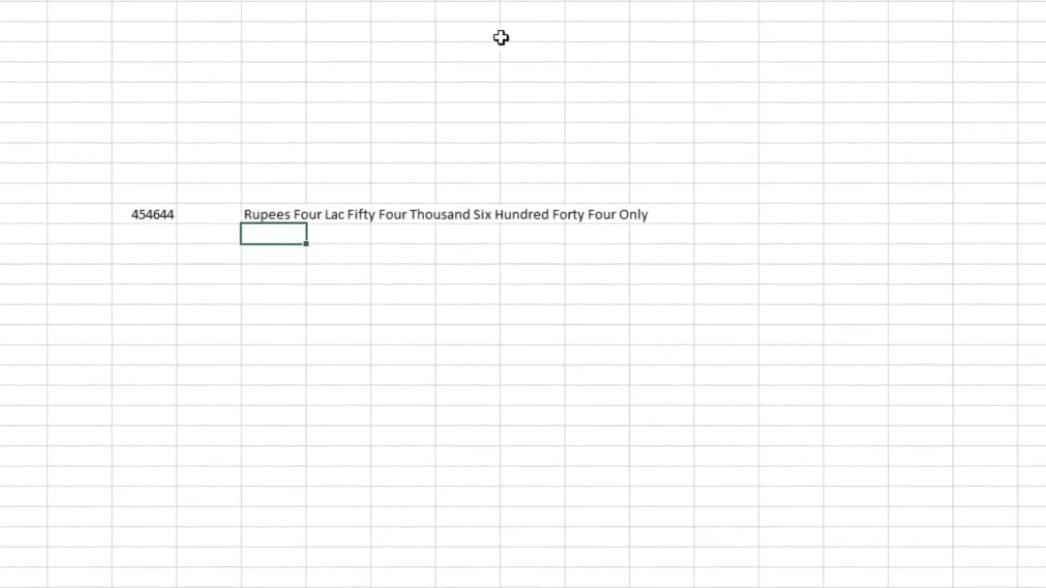
pyautogui.hotkey('alt', 'h')
pyautogui.press('o')
pyautogui.press('i')
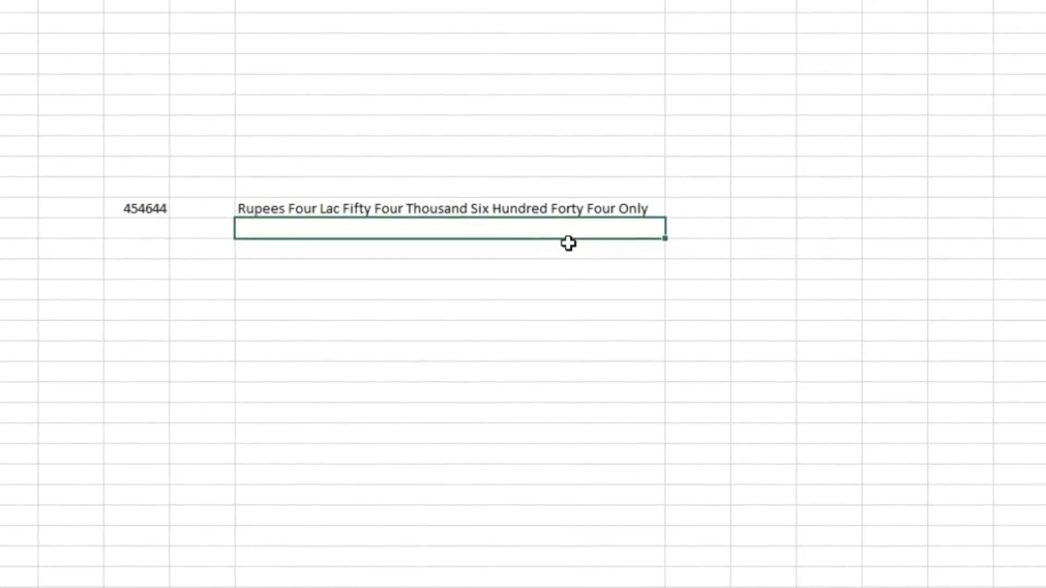